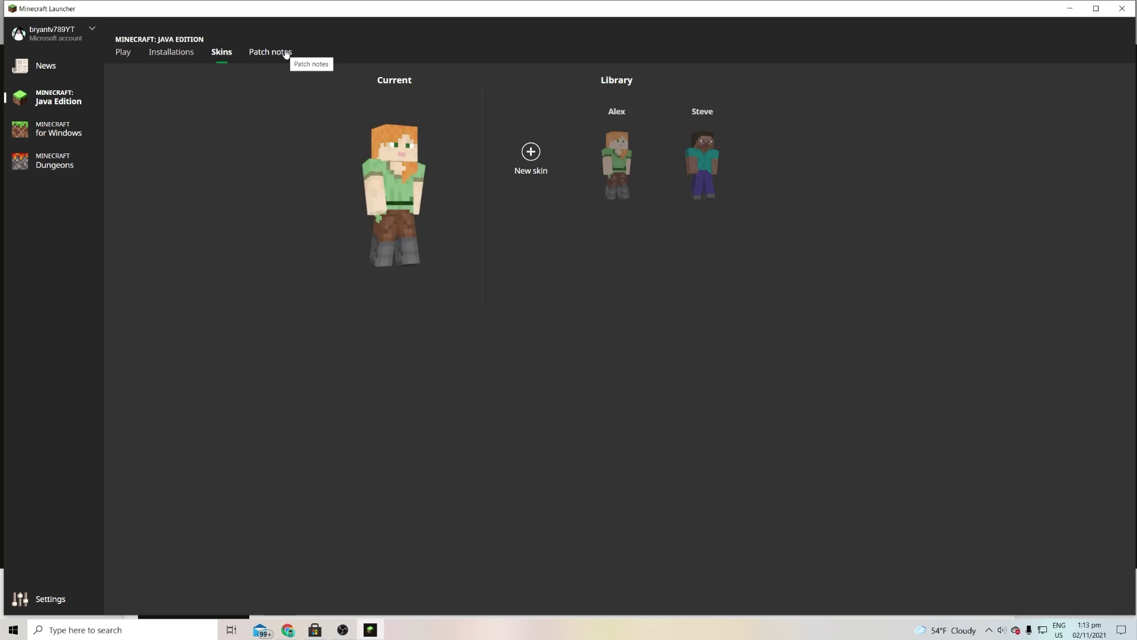
- Open the Java Edition patch notes in the Minecraft Launcher
{"action": "left_click", "coordinate": [286, 54]}
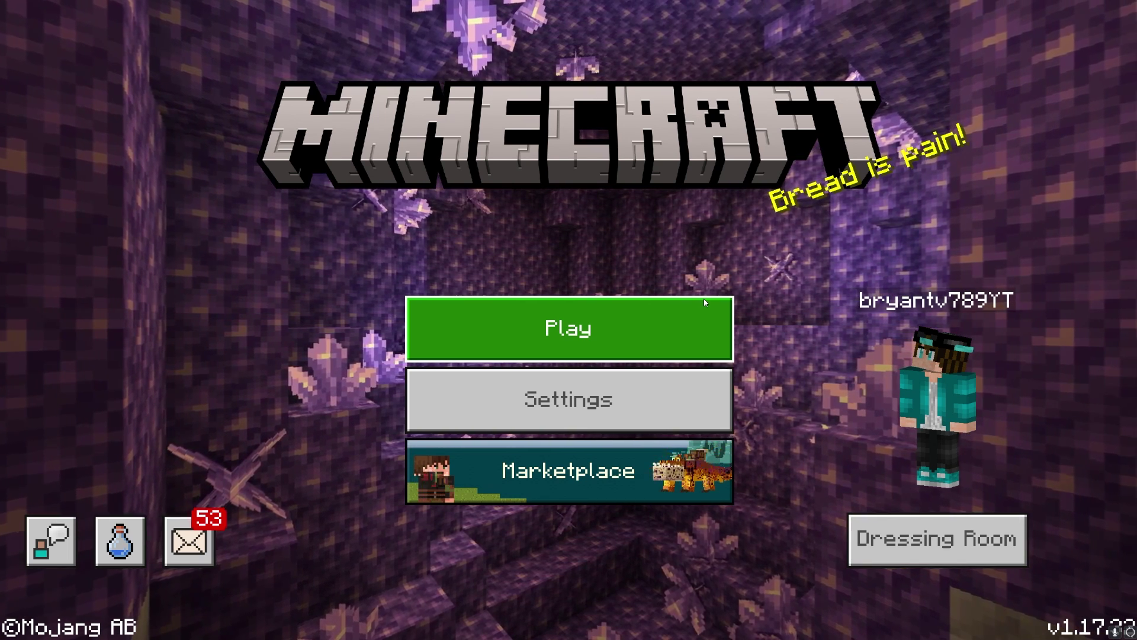
- Move focus down the game's main menu, then search the Store for 'Minecraft Launcer'
{"action": "key", "text": "Down"}
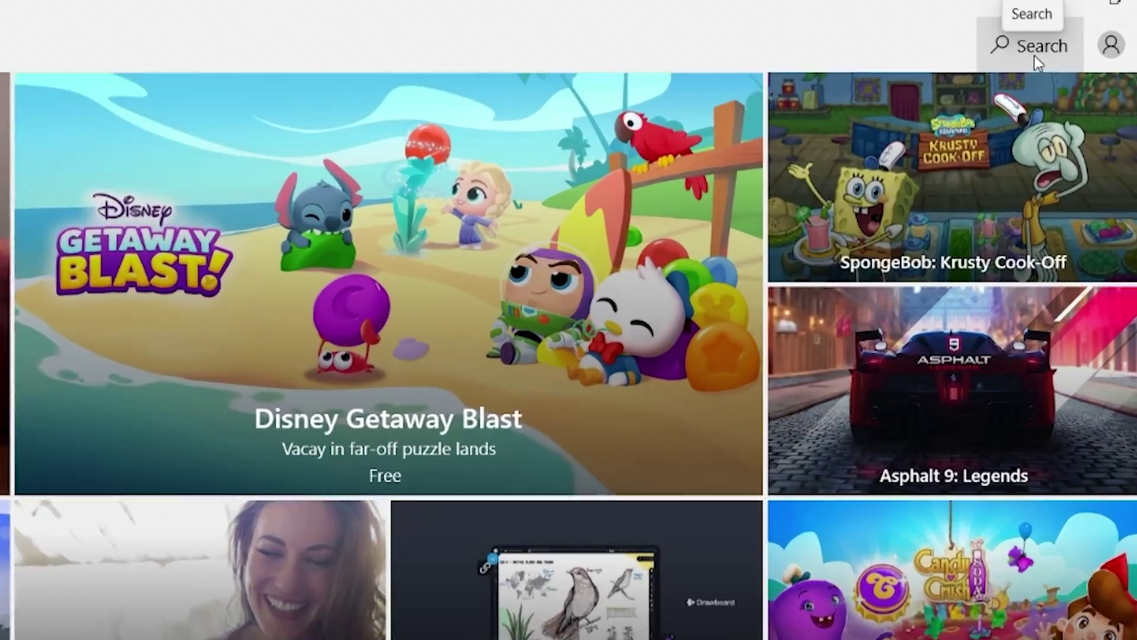
{"action": "left_click", "coordinate": [1063, 36]}
{"action": "type", "text": "Minecraft Launcer"}
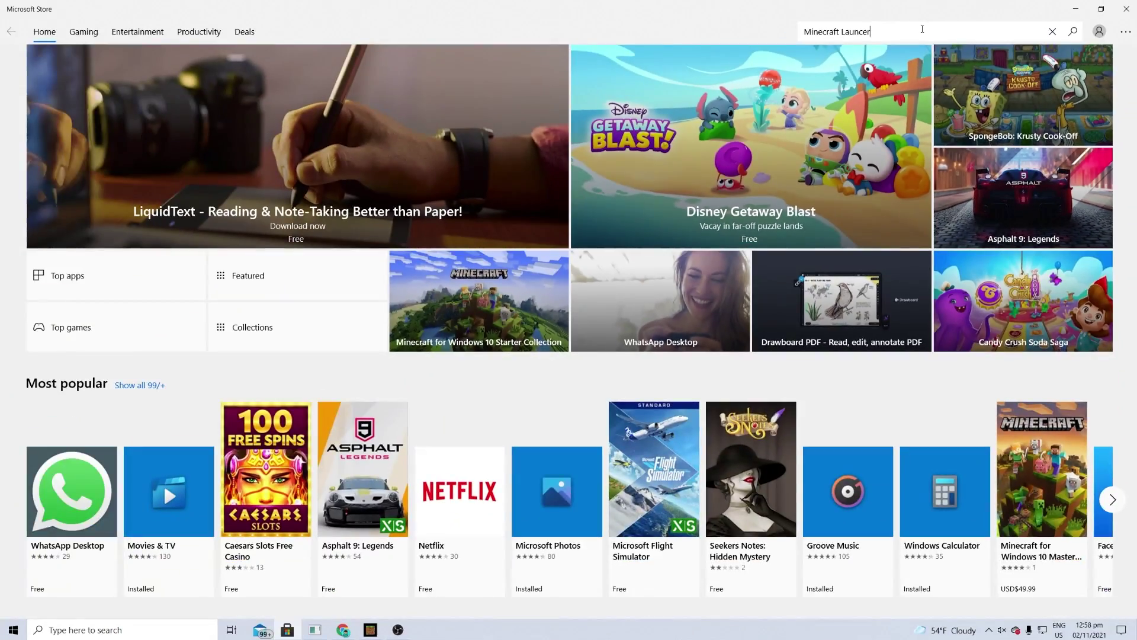
{"action": "key", "text": "Return"}
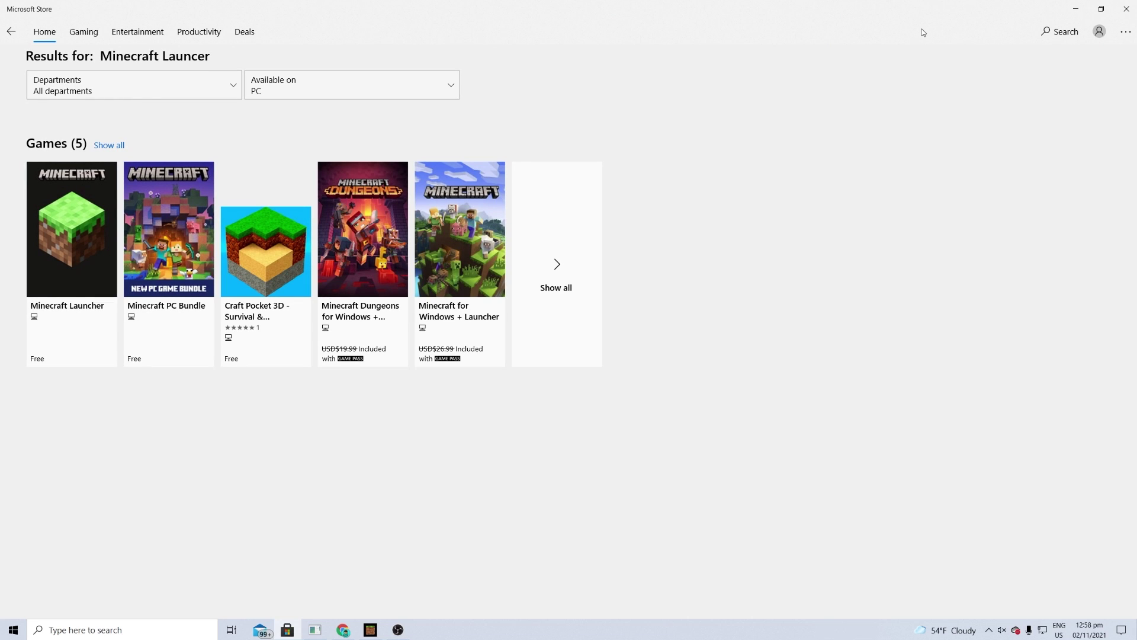
- Open the free Minecraft Launcher product page and install the 45.73 MB app
{"action": "left_click", "coordinate": [88, 322]}
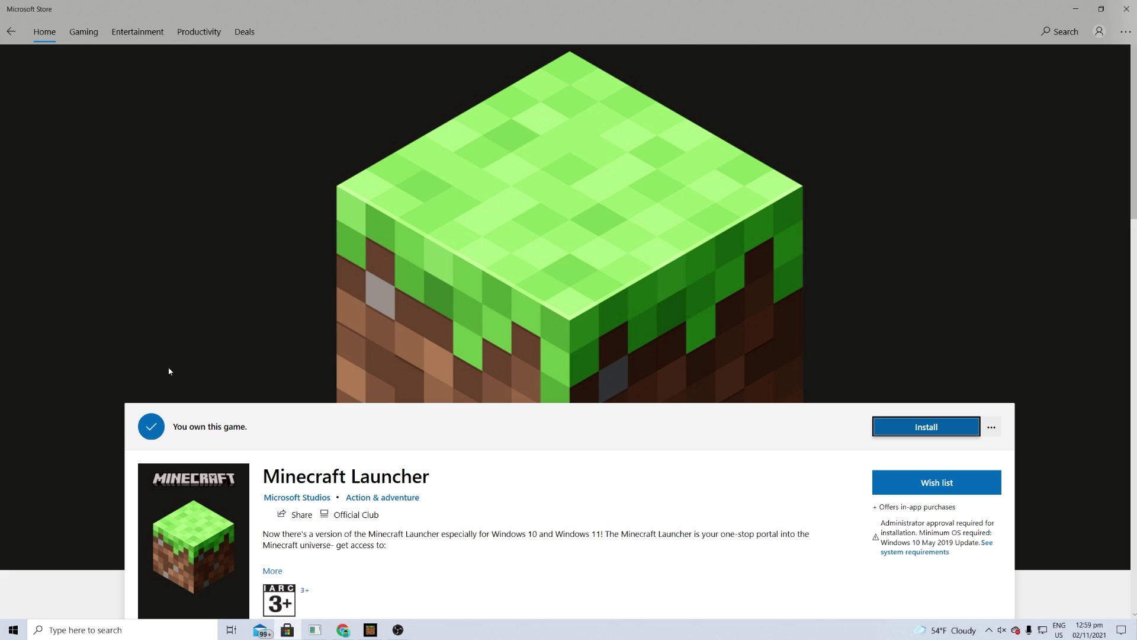
{"action": "scroll", "coordinate": [394, 364], "scroll_direction": "down", "scroll_amount": 2}
{"action": "scroll", "coordinate": [515, 370], "scroll_direction": "up", "scroll_amount": 2}
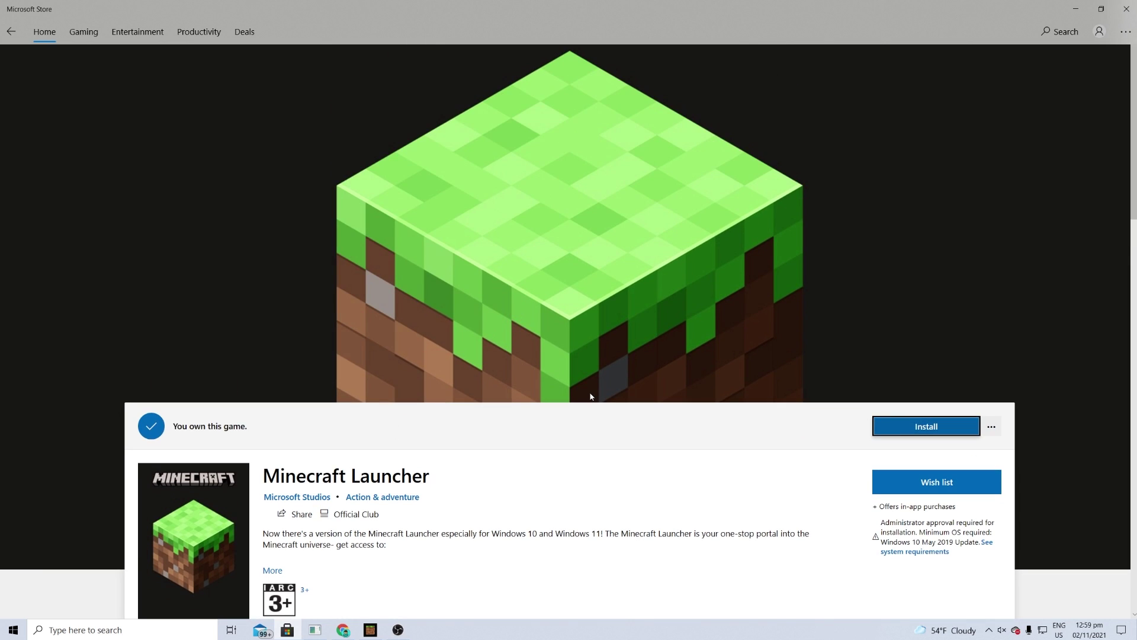
{"action": "left_click", "coordinate": [908, 424]}
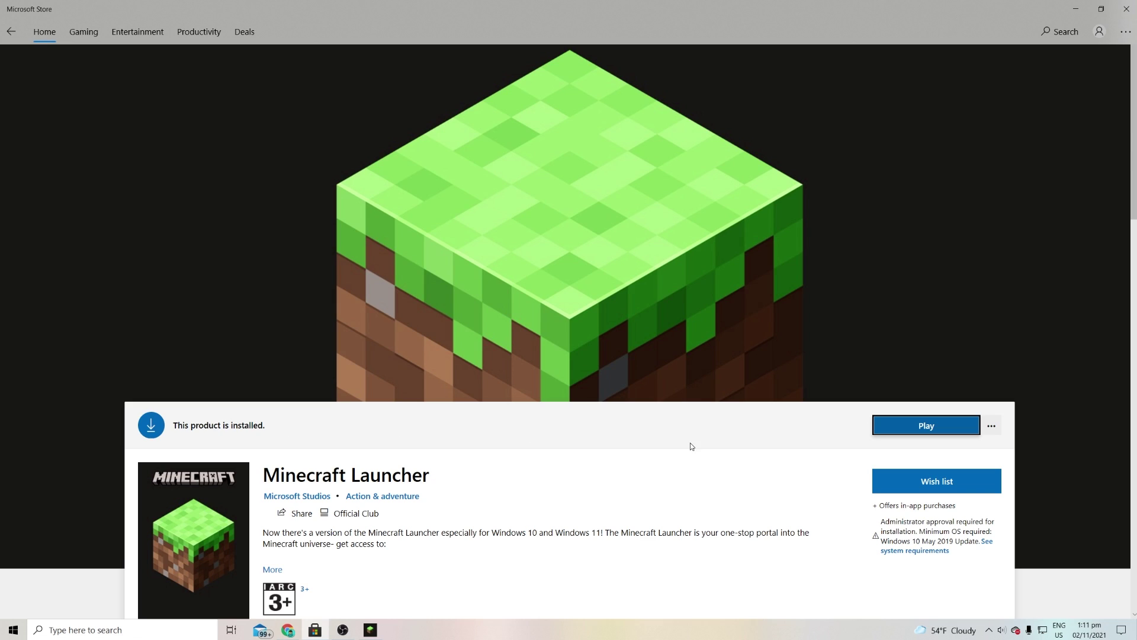
- Play the newly installed Minecraft Launcher from its Store page
{"action": "left_click", "coordinate": [922, 425]}
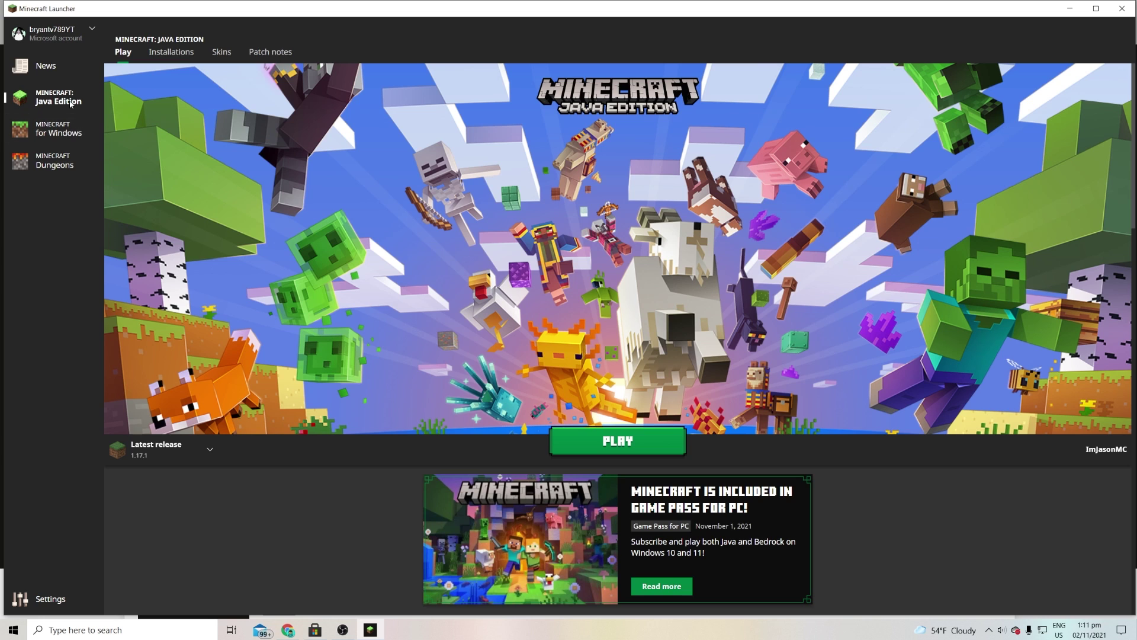
- Switch to Minecraft for Windows and scroll through its news cards, then back up
{"action": "left_click", "coordinate": [69, 134]}
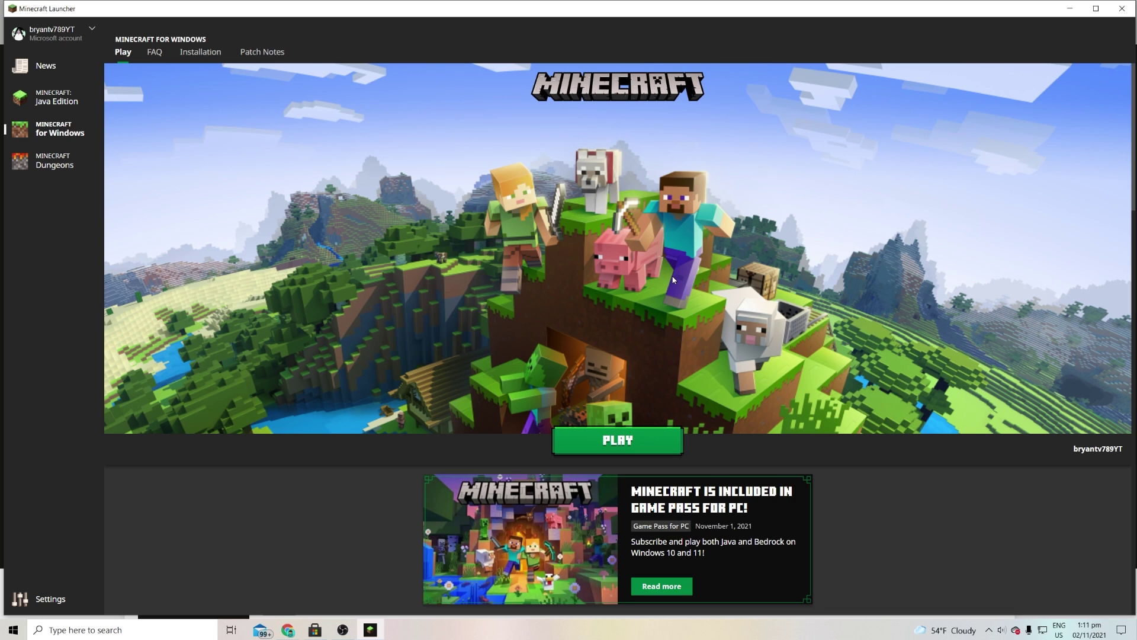
{"action": "scroll", "coordinate": [674, 279], "scroll_direction": "down", "scroll_amount": 4}
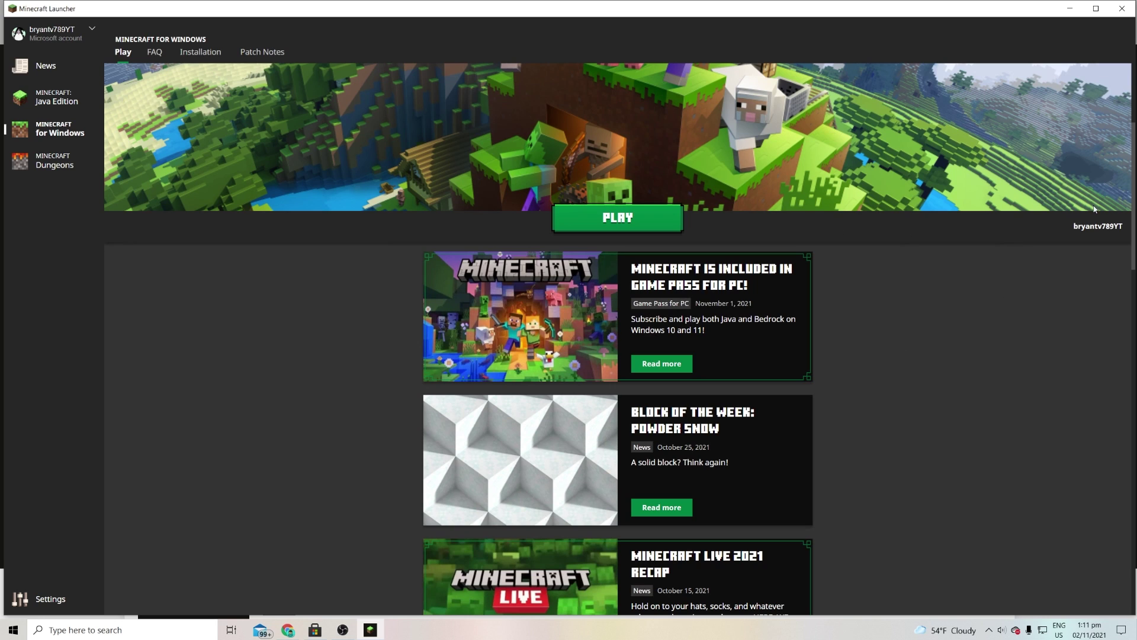
{"action": "scroll", "coordinate": [990, 261], "scroll_direction": "down", "scroll_amount": 5}
{"action": "scroll", "coordinate": [668, 376], "scroll_direction": "down", "scroll_amount": 4}
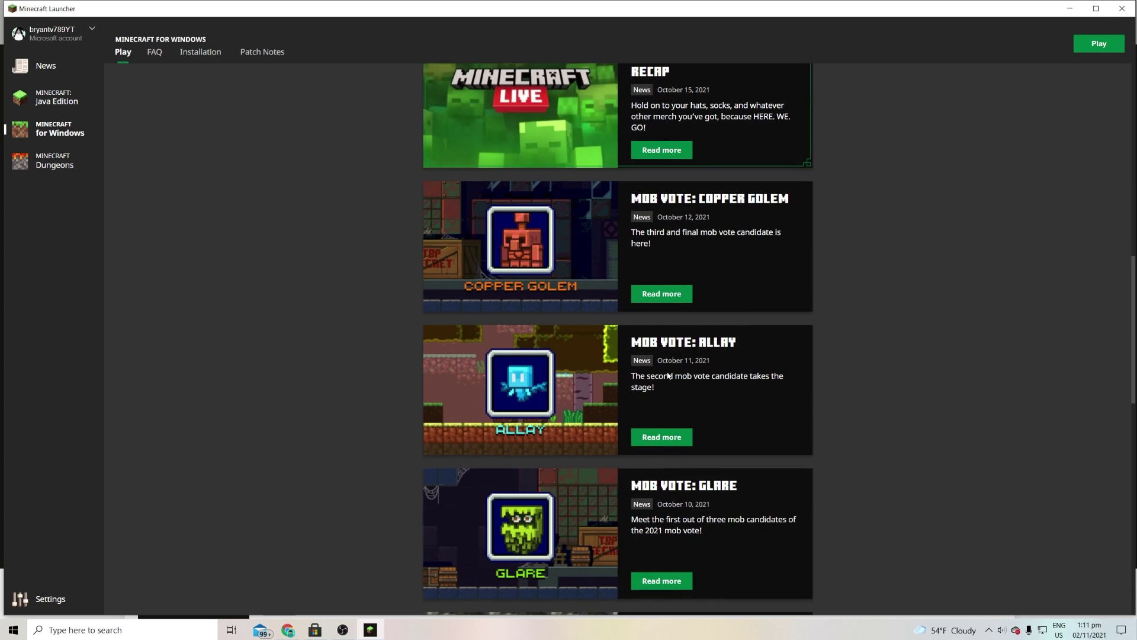
{"action": "scroll", "coordinate": [610, 297], "scroll_direction": "down", "scroll_amount": 4}
{"action": "scroll", "coordinate": [382, 359], "scroll_direction": "down", "scroll_amount": 6}
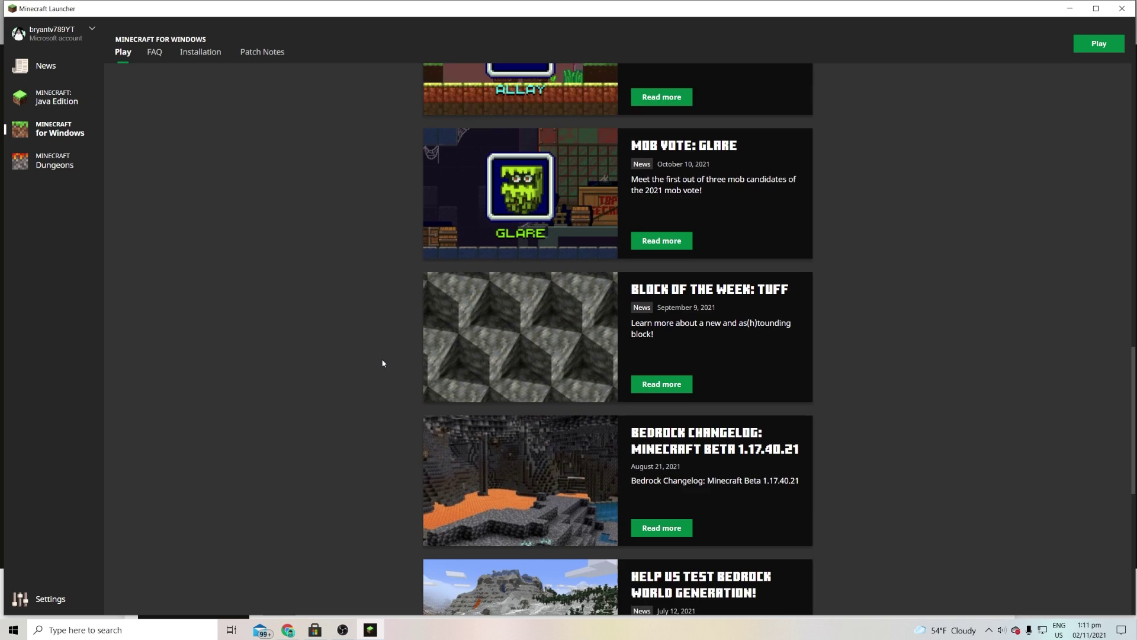
{"action": "scroll", "coordinate": [381, 359], "scroll_direction": "up", "scroll_amount": 3}
{"action": "scroll", "coordinate": [381, 359], "scroll_direction": "up", "scroll_amount": 20}
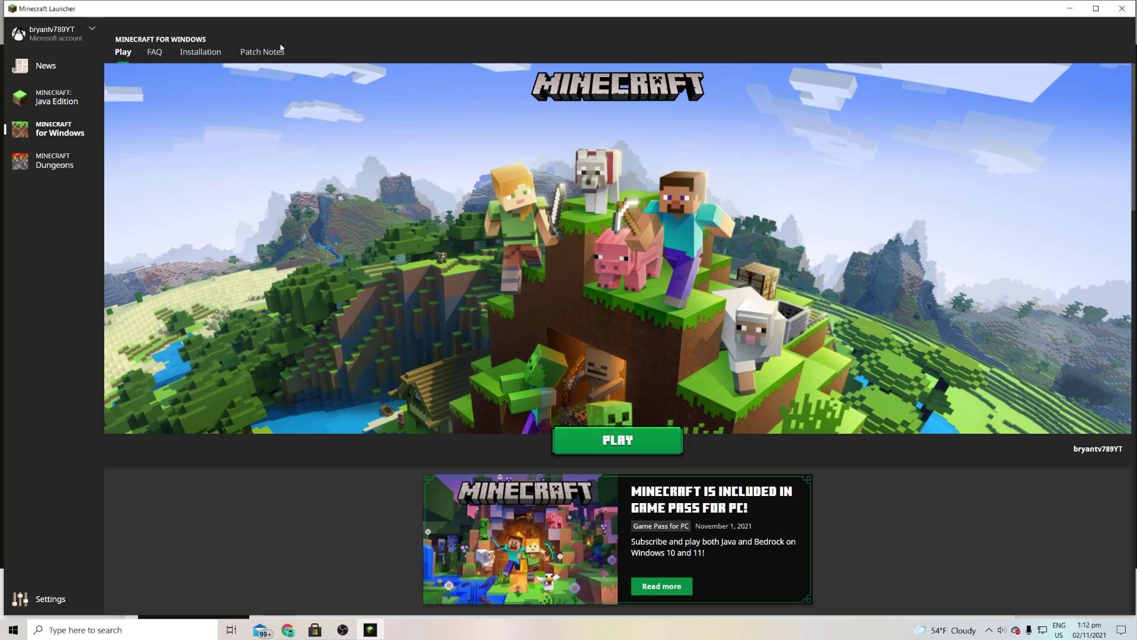
- View the Minecraft for Windows FAQ, then its Installation tab showing drive C:
{"action": "left_click", "coordinate": [149, 53]}
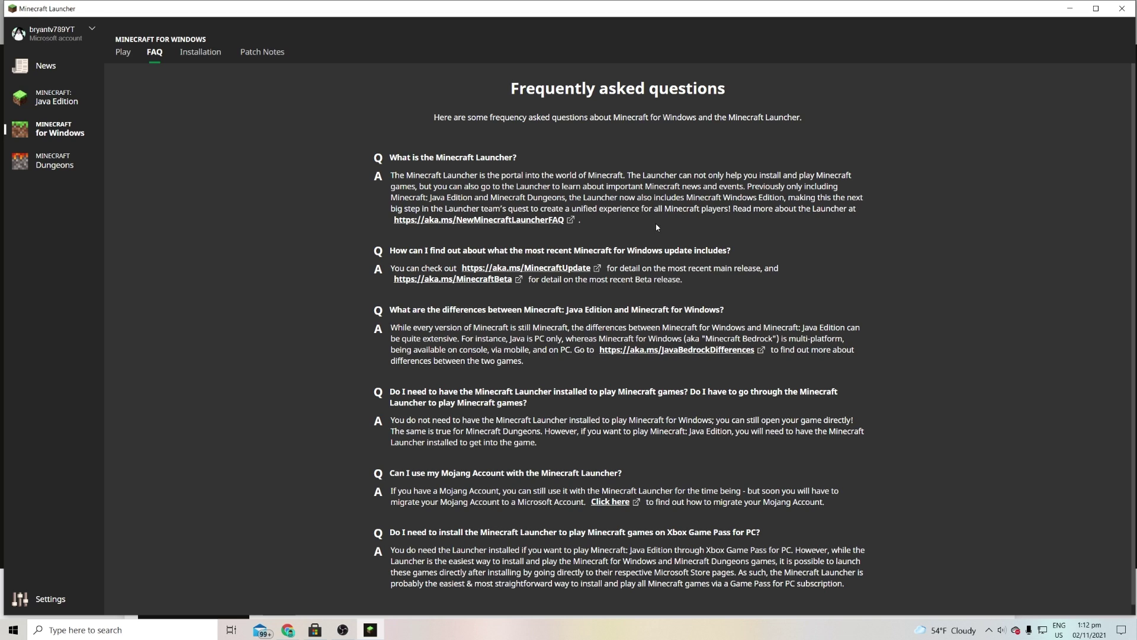
{"action": "left_click", "coordinate": [206, 55]}
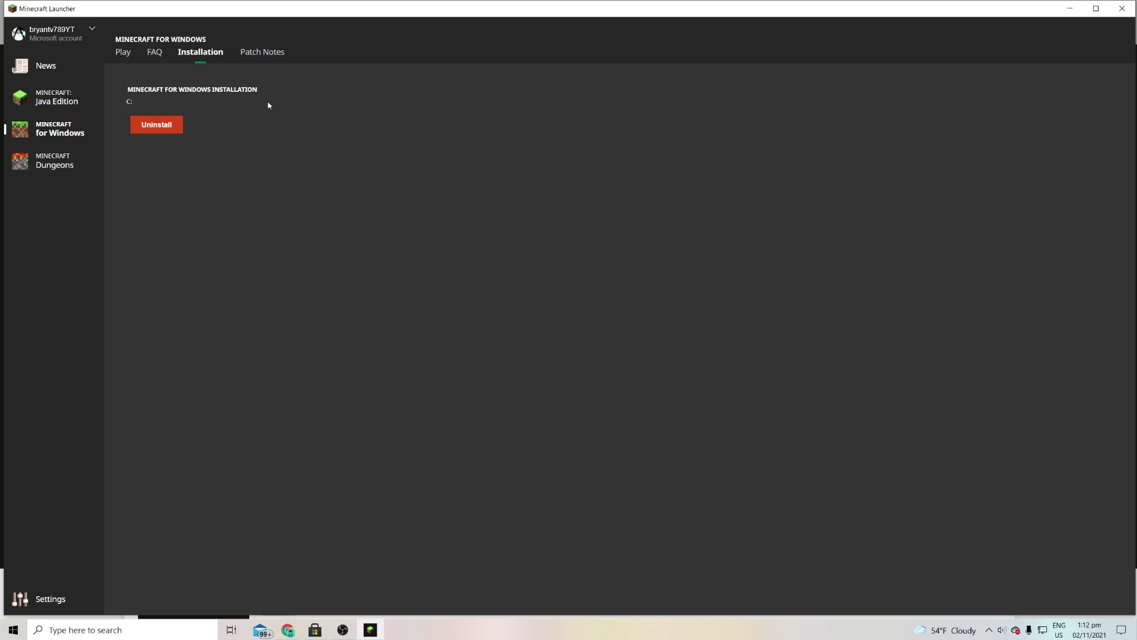
- Read and close the 1.17.41 Update patch notes, then go to Minecraft Dungeons
{"action": "left_click", "coordinate": [271, 62]}
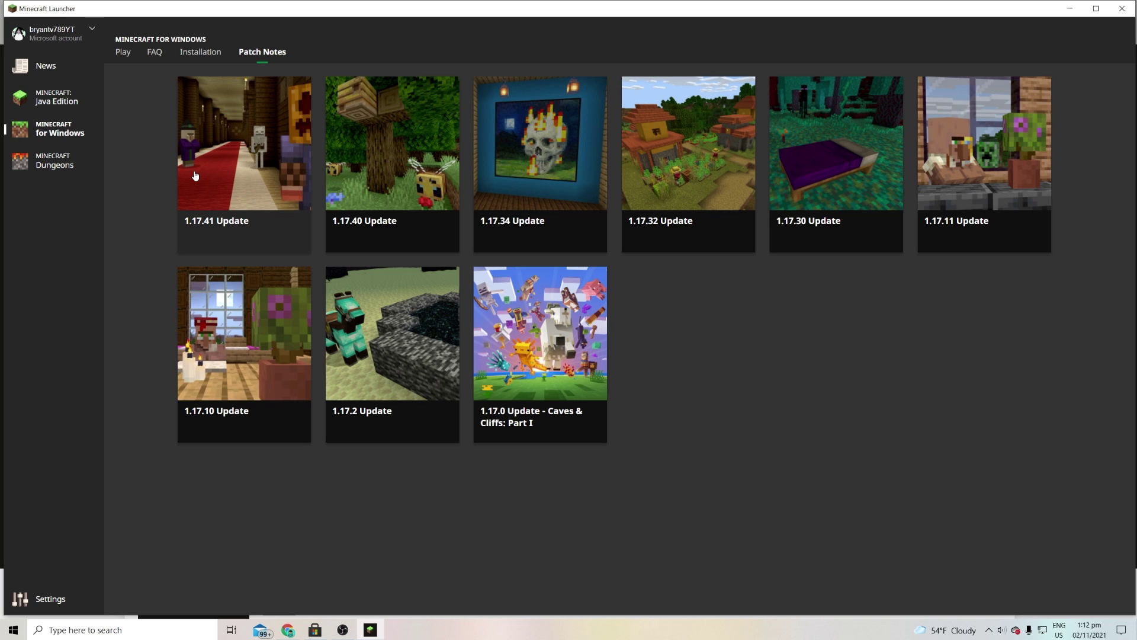
{"action": "left_click", "coordinate": [195, 176]}
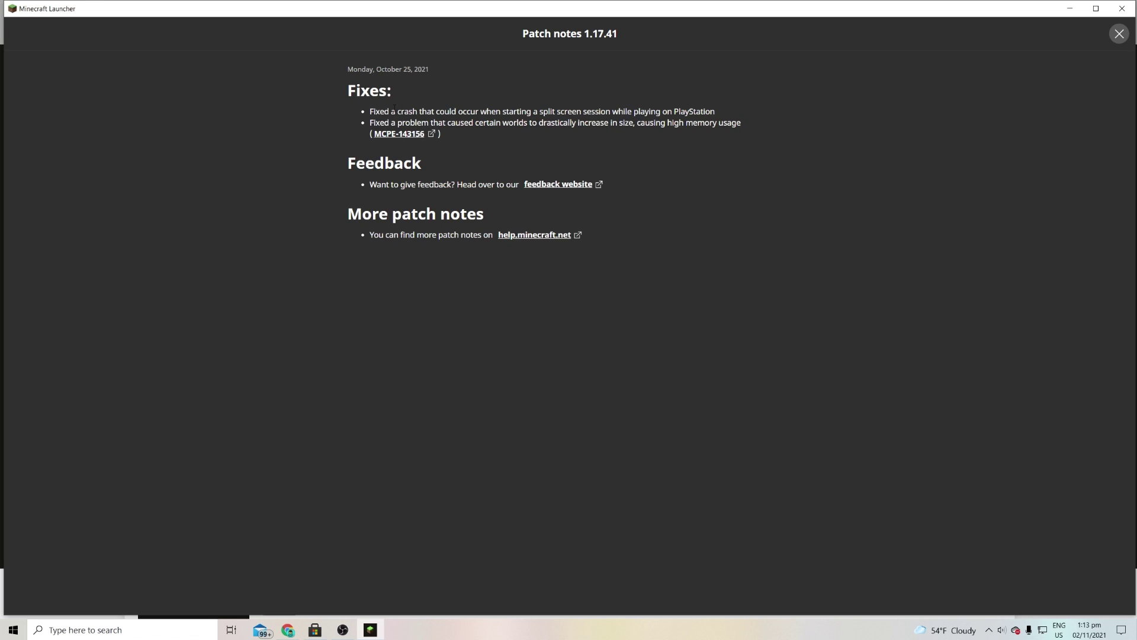
{"action": "left_click", "coordinate": [1119, 37]}
{"action": "left_click", "coordinate": [78, 165]}
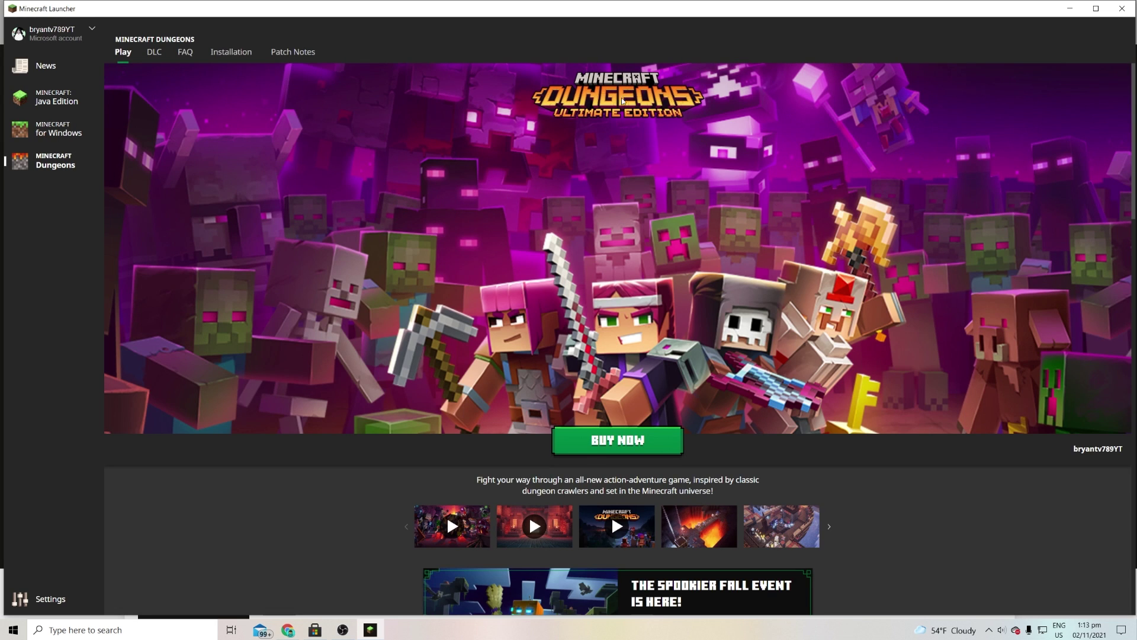
- Browse Java Edition's Installations, Skins and Patch notes tabs, ending on Skins
{"action": "left_click", "coordinate": [57, 98]}
{"action": "left_click", "coordinate": [149, 55]}
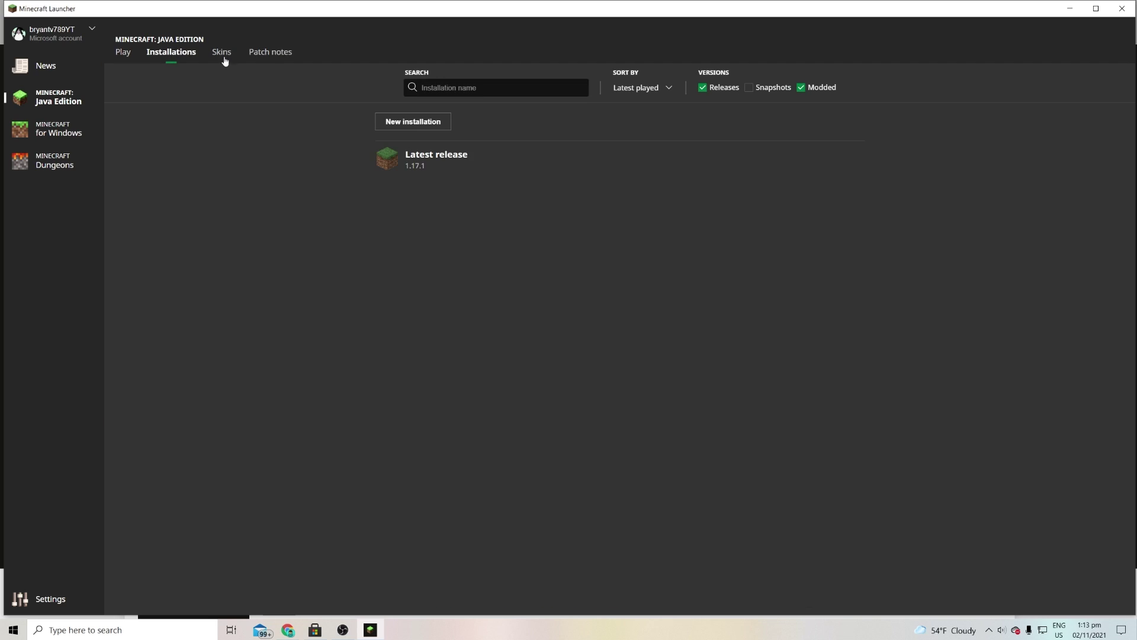
{"action": "left_click", "coordinate": [237, 55]}
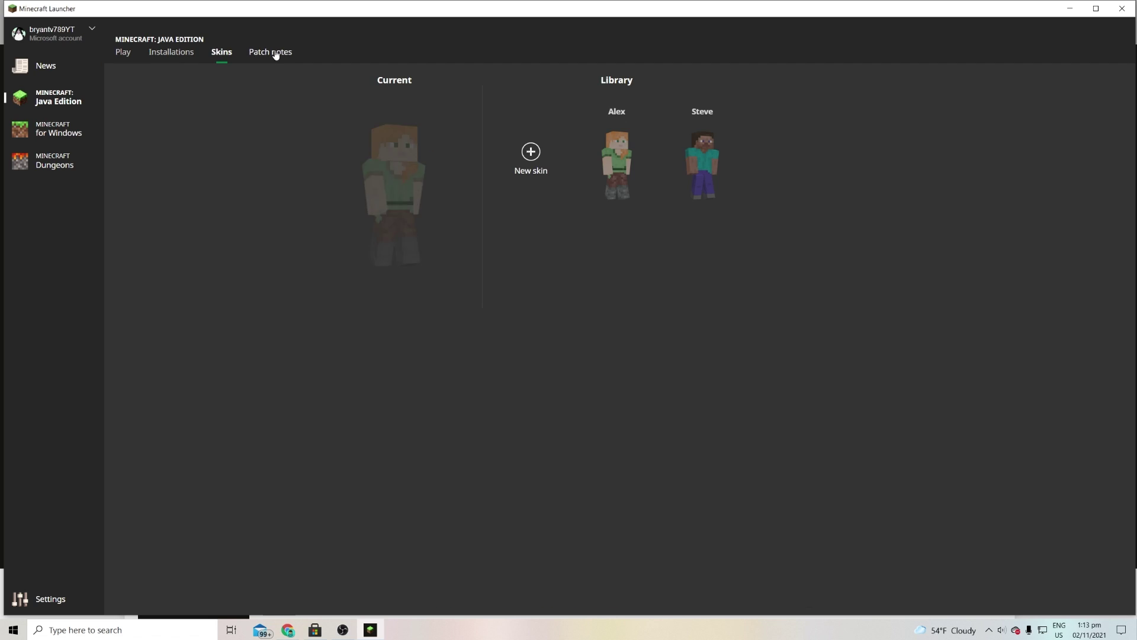
{"action": "left_click", "coordinate": [285, 52]}
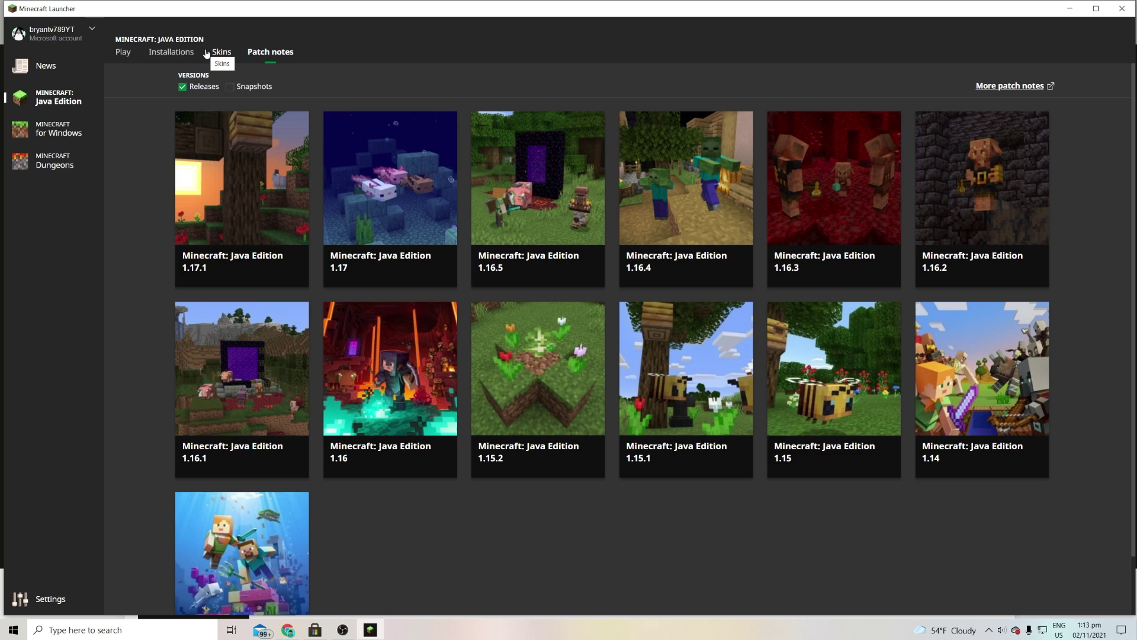
{"action": "left_click", "coordinate": [206, 53]}
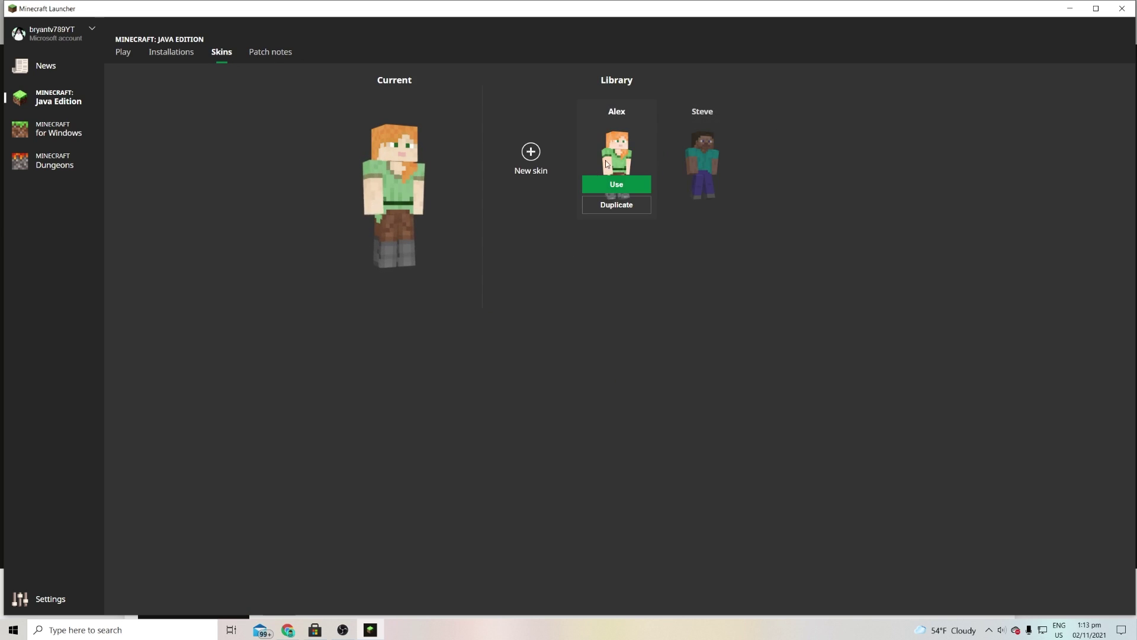
{"action": "mouse_move", "coordinate": [684, 170]}
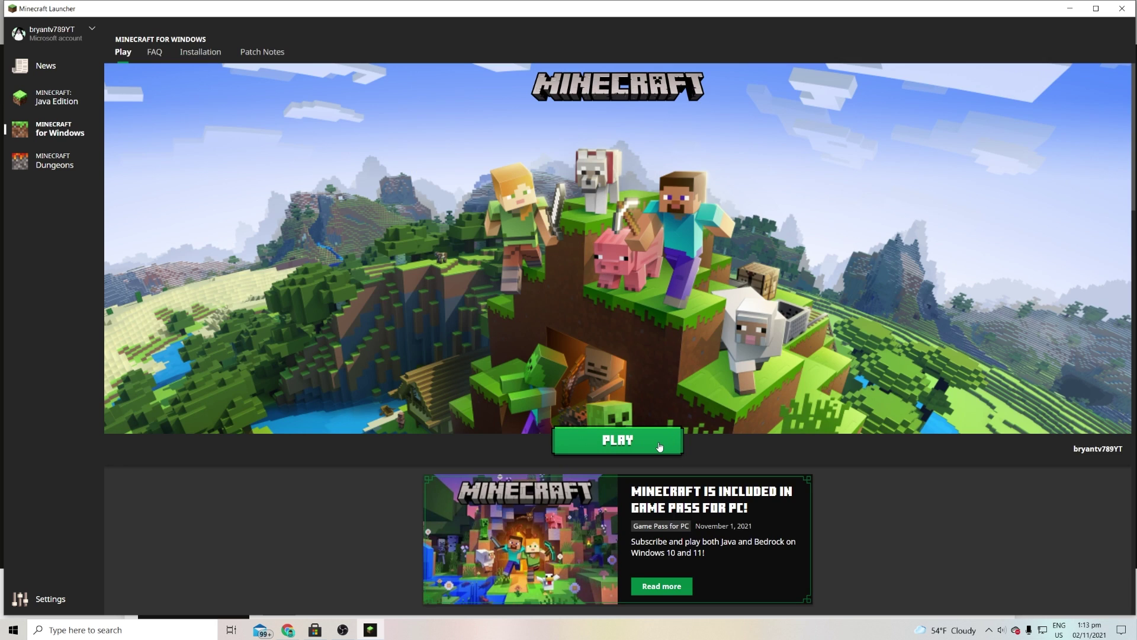
- Launch Minecraft for Windows with the green PLAY button, reaching the Mojang Studios splash
{"action": "left_click", "coordinate": [659, 445]}
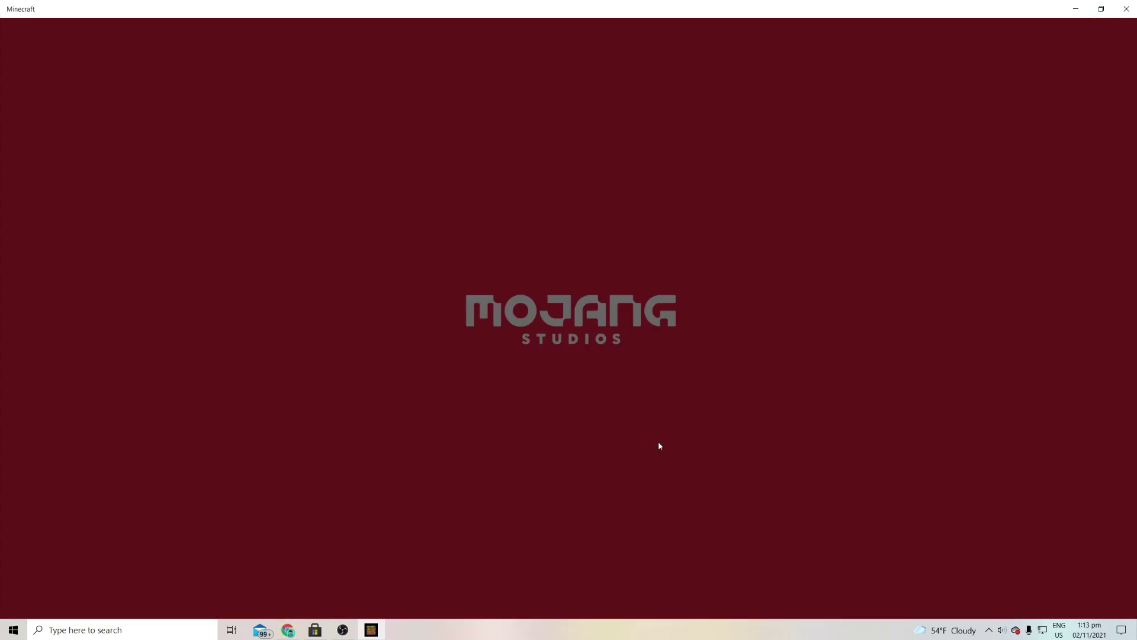